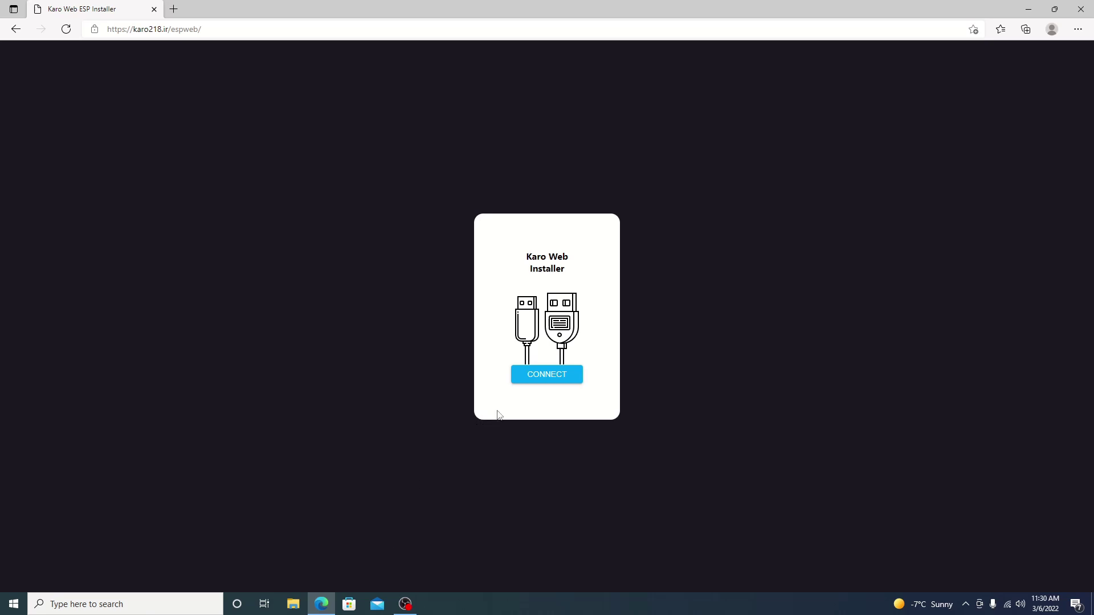
Pick the CP2102N USB to UART Bridge Controller (COM4) port in the serial chooser.
left_click(573, 382)
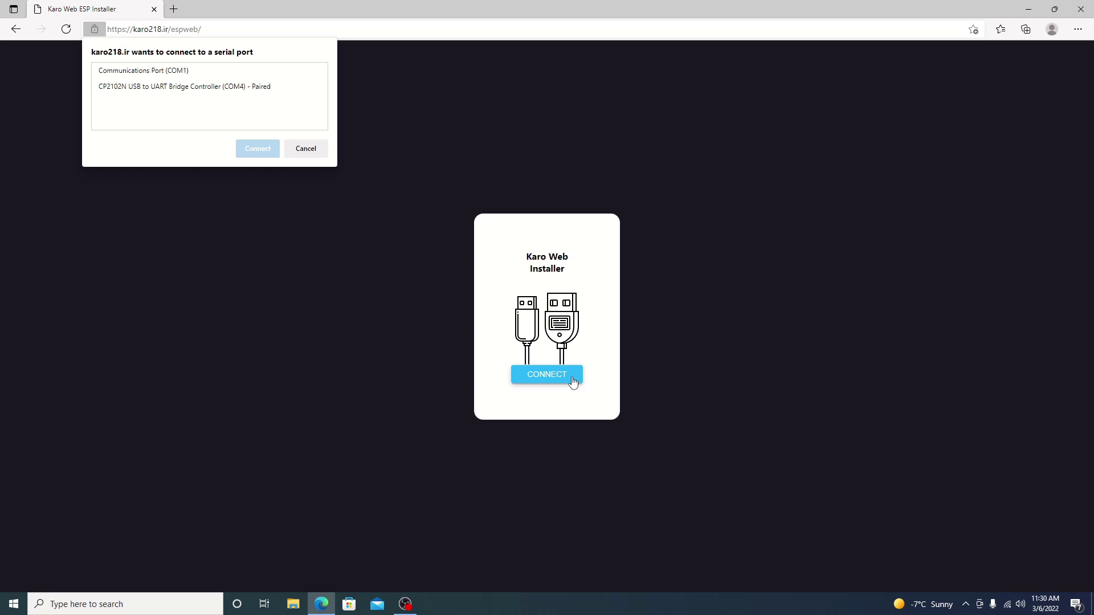
left_click(136, 91)
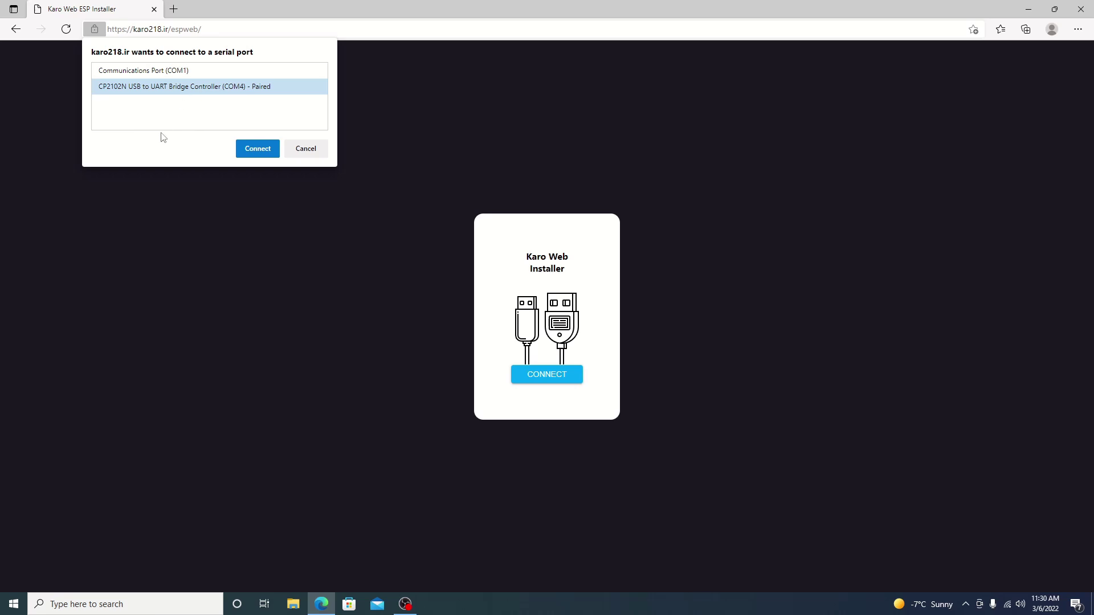
Connect to the COM4 board and start installing PS4Trainer (28.02.2021).
left_click(246, 150)
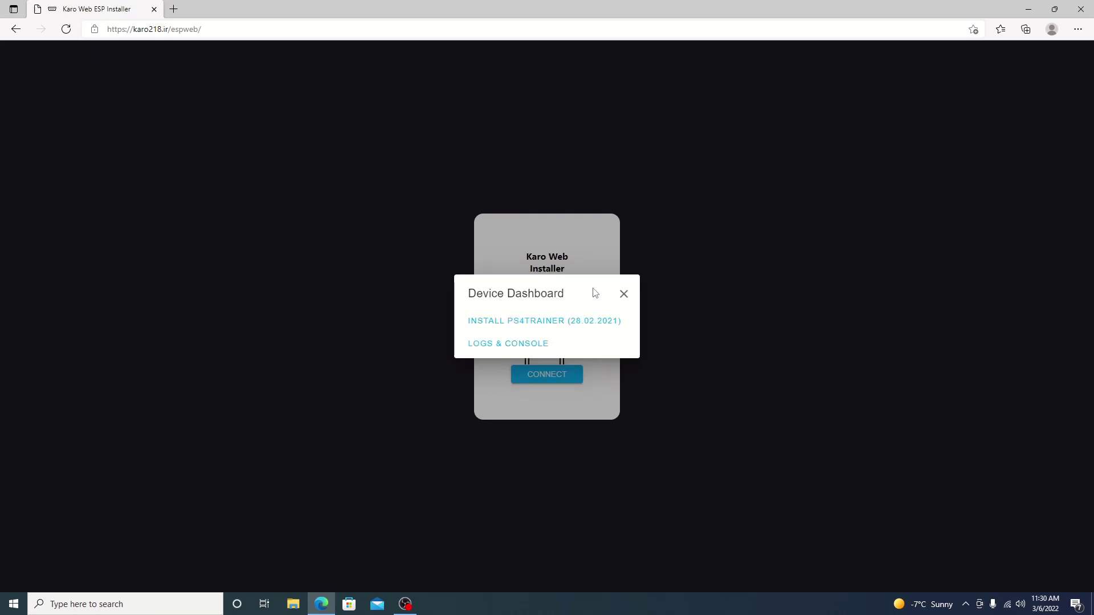
left_click(565, 320)
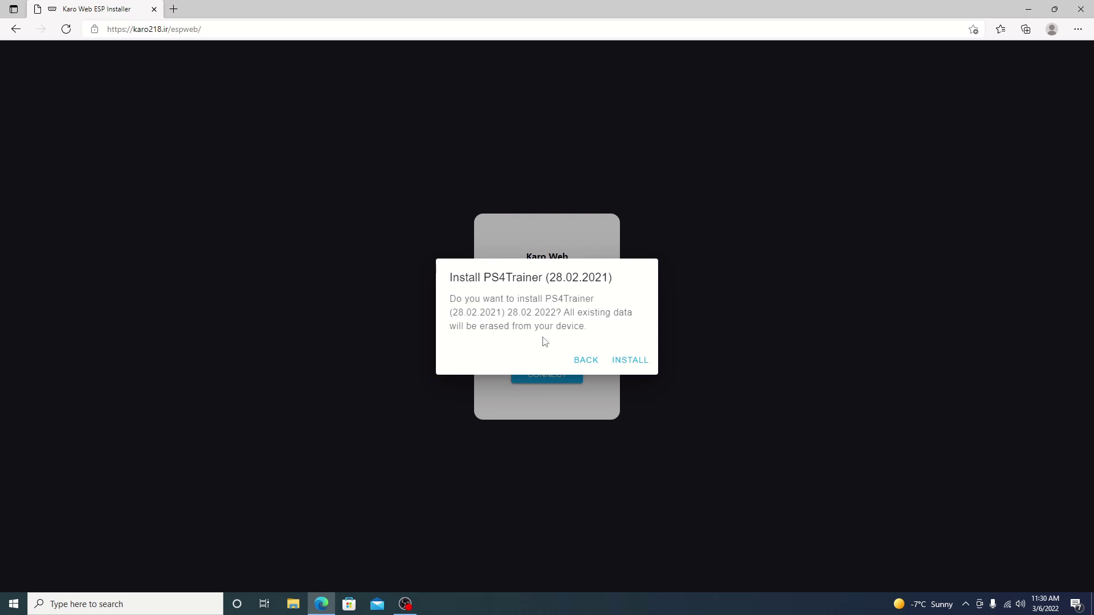
Confirm the PS4Trainer (28.02.2021) install that erases the board, then continue once it completes.
left_click(630, 360)
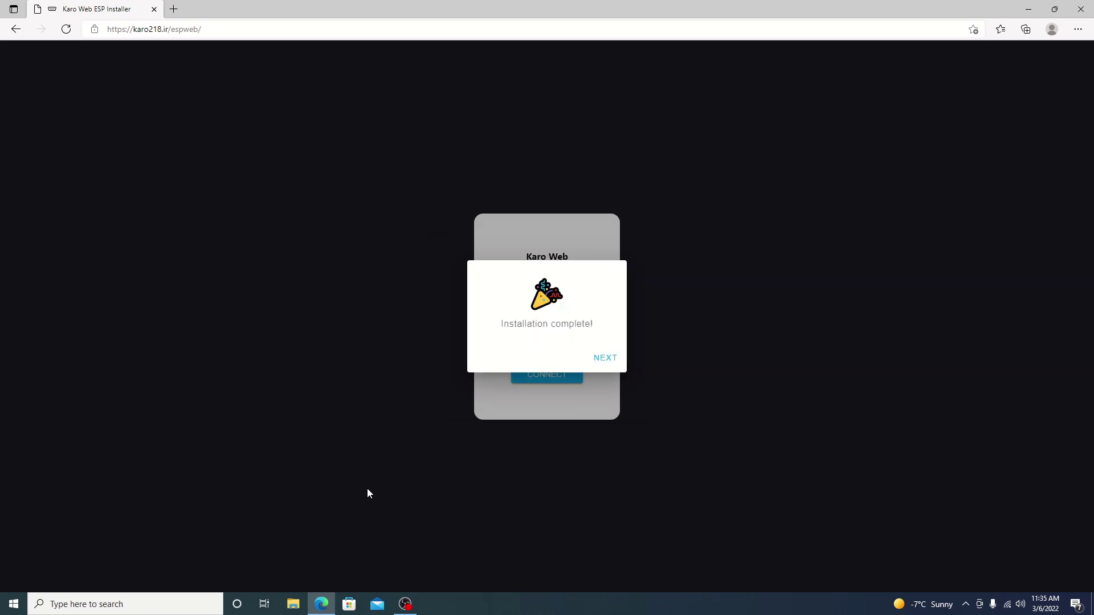
left_click(603, 358)
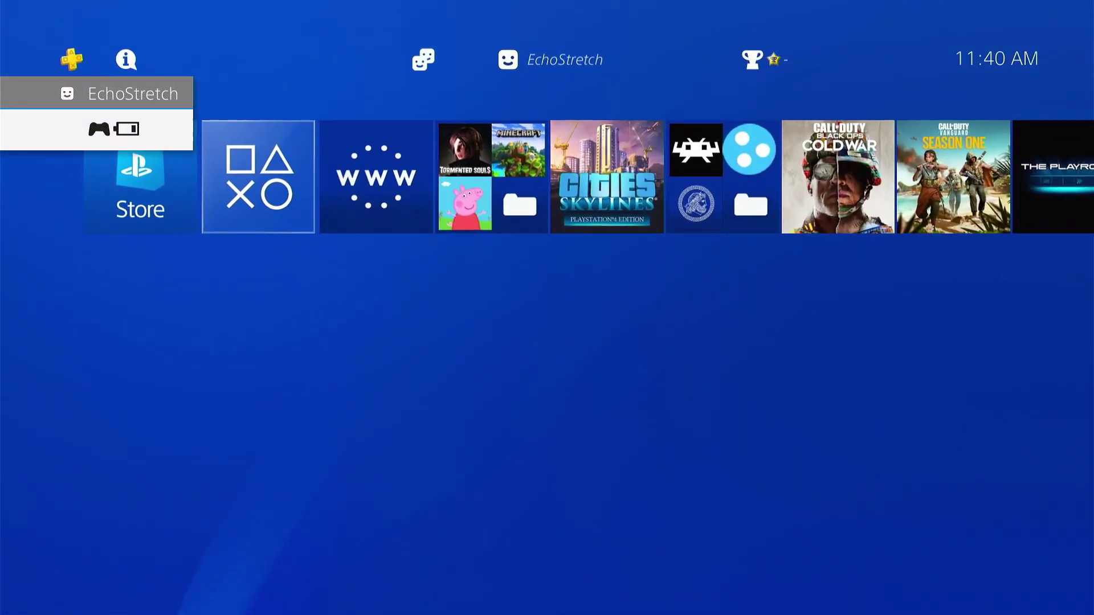
Go to Settings > Network > Set Up Internet Connection and choose Use Wi-Fi, then Easy.
key("Up")
key("Right")
key("Right")
key("Right")
key("Right")
key("Right")
key("Right")
key("Right")
key("Right")
key("Left")
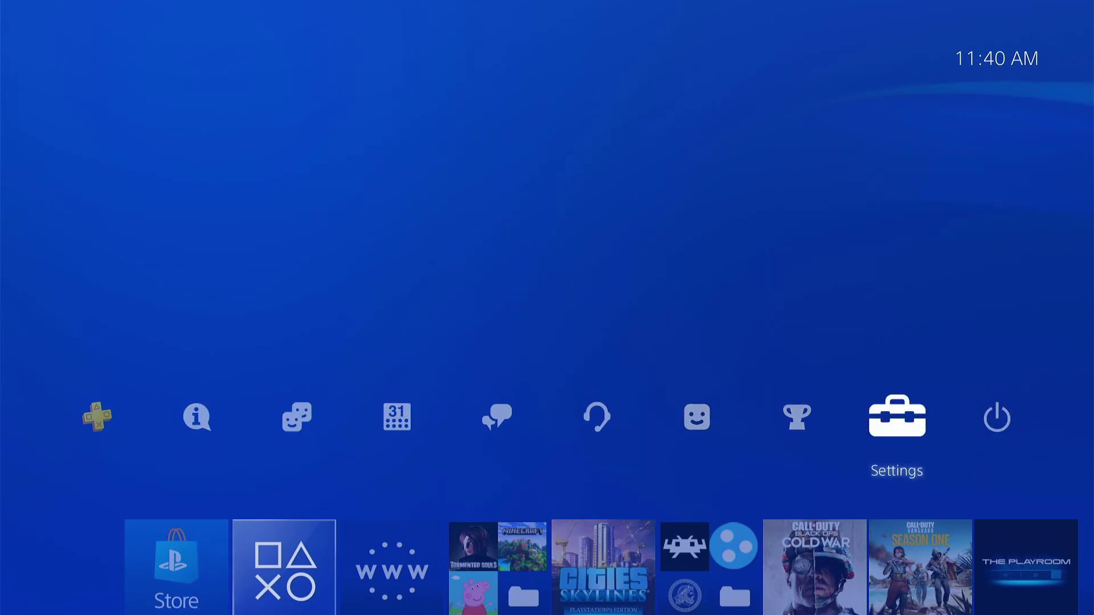
key("Return")
key("Down")
key("Down")
key("Down")
key("Return")
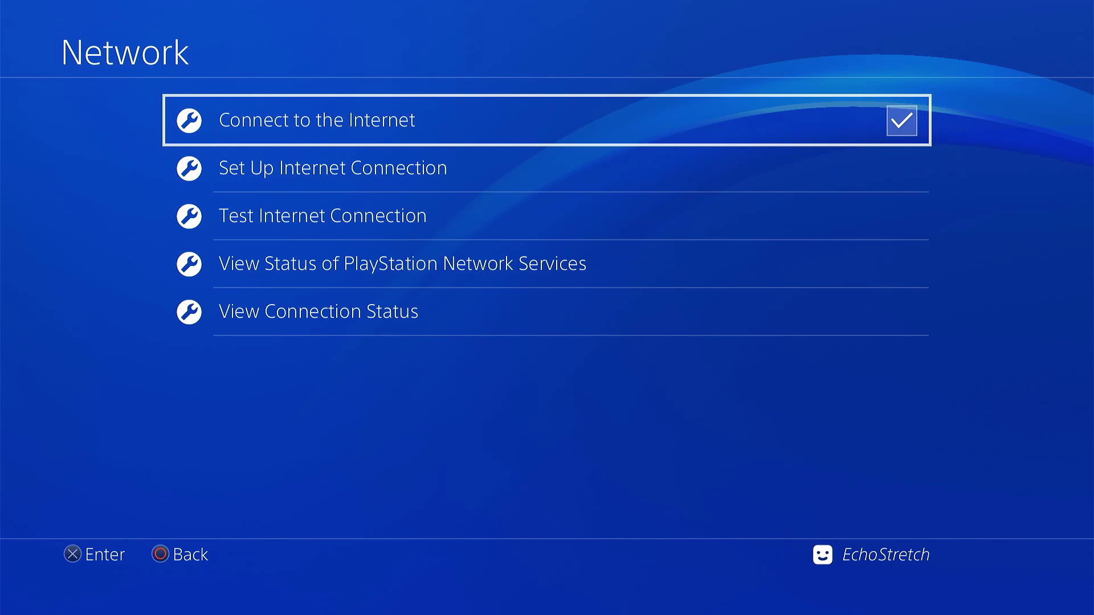
key("Down")
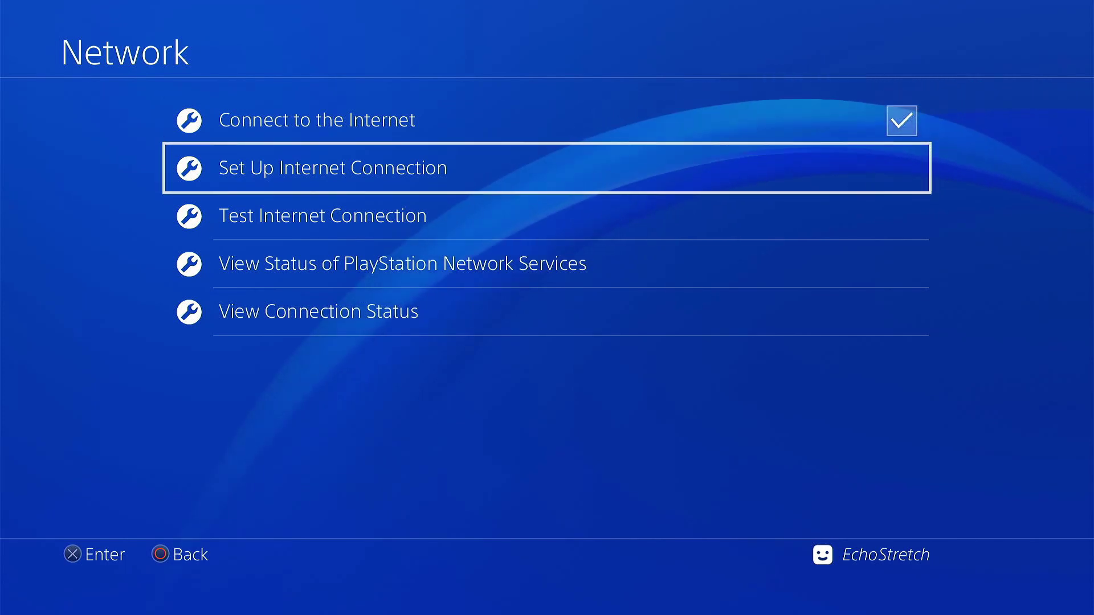
key("Return")
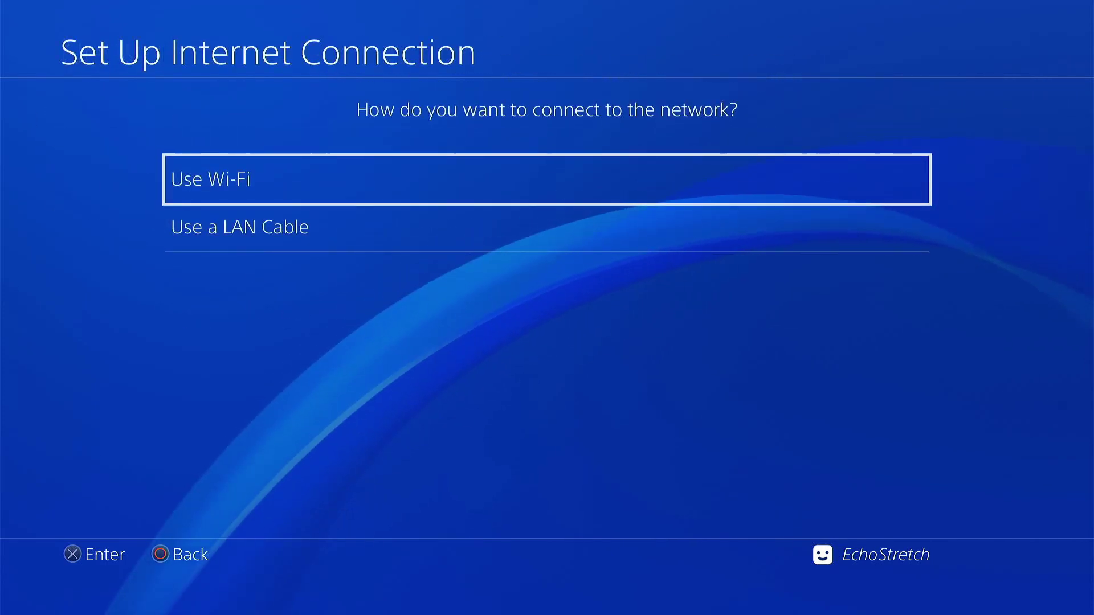
key("Return")
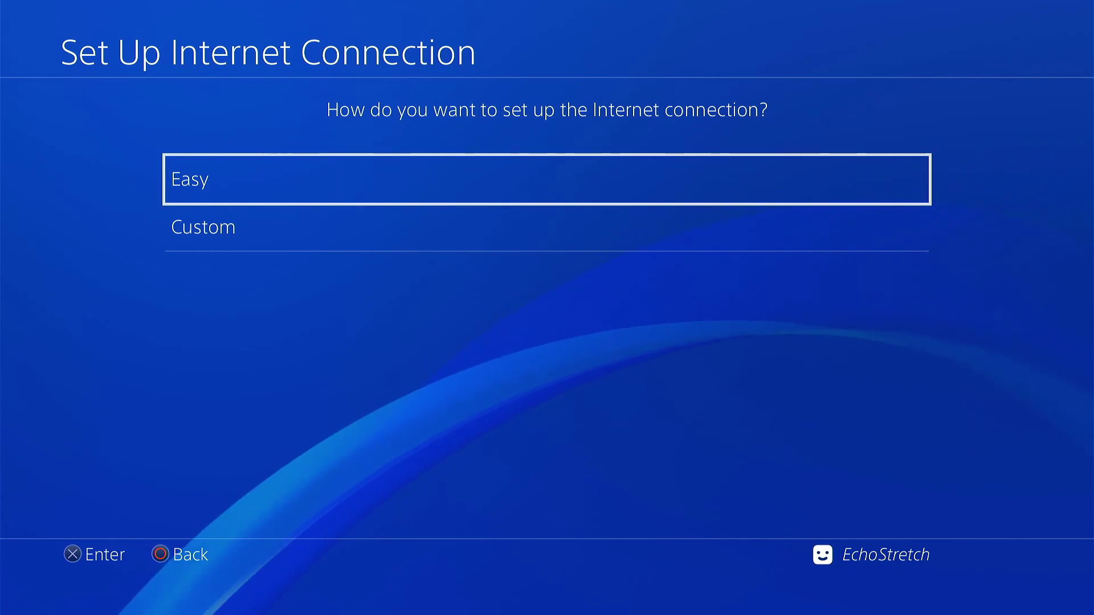
key("Return")
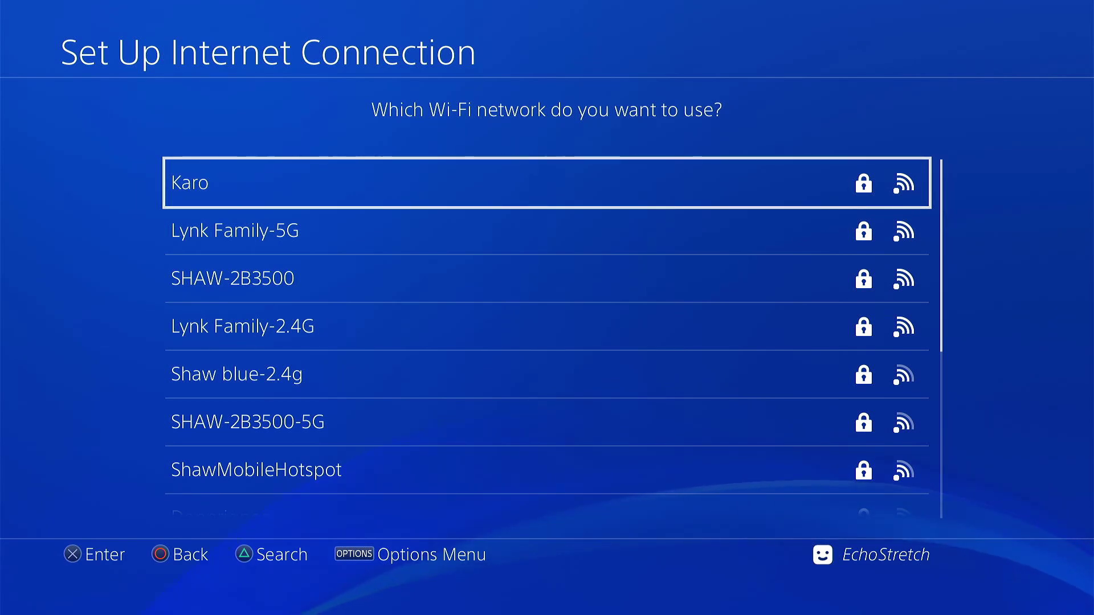
Select the Karo network, enter its Wi-Fi password, and confirm to connect.
key("Return")
key("Up")
key("Up")
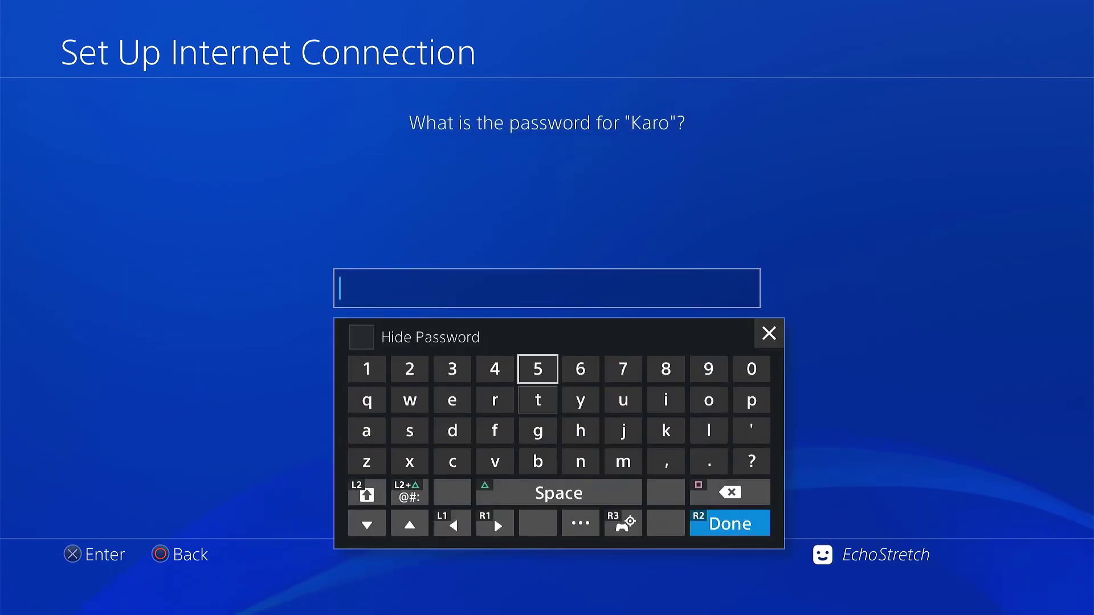
key("Left")
key("Left")
key("Left")
key("Left")
type("1")
key("Right")
type("234")
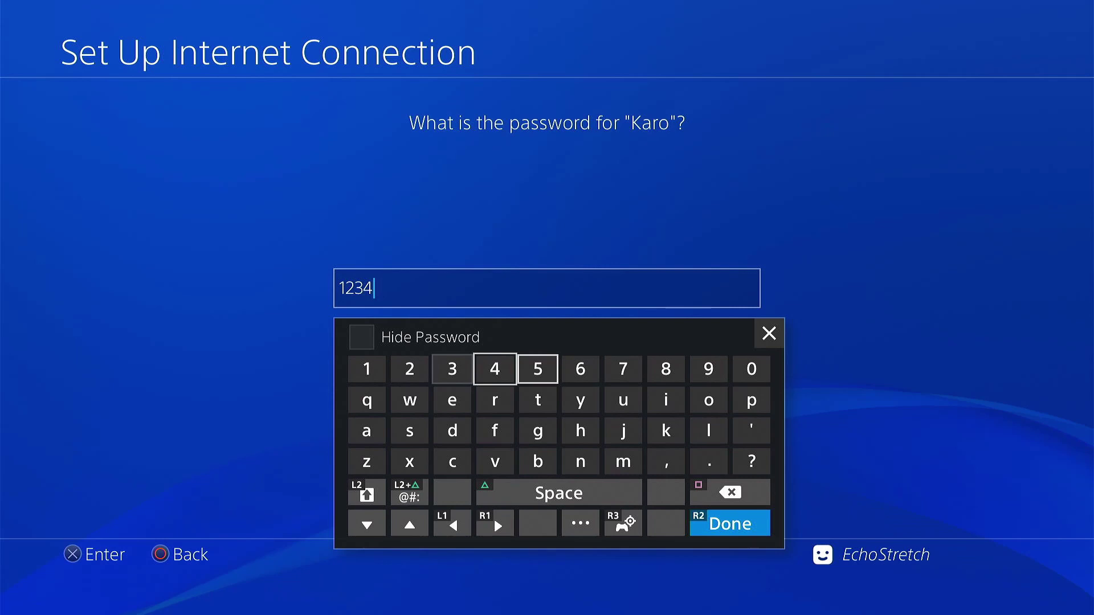
type("5678")
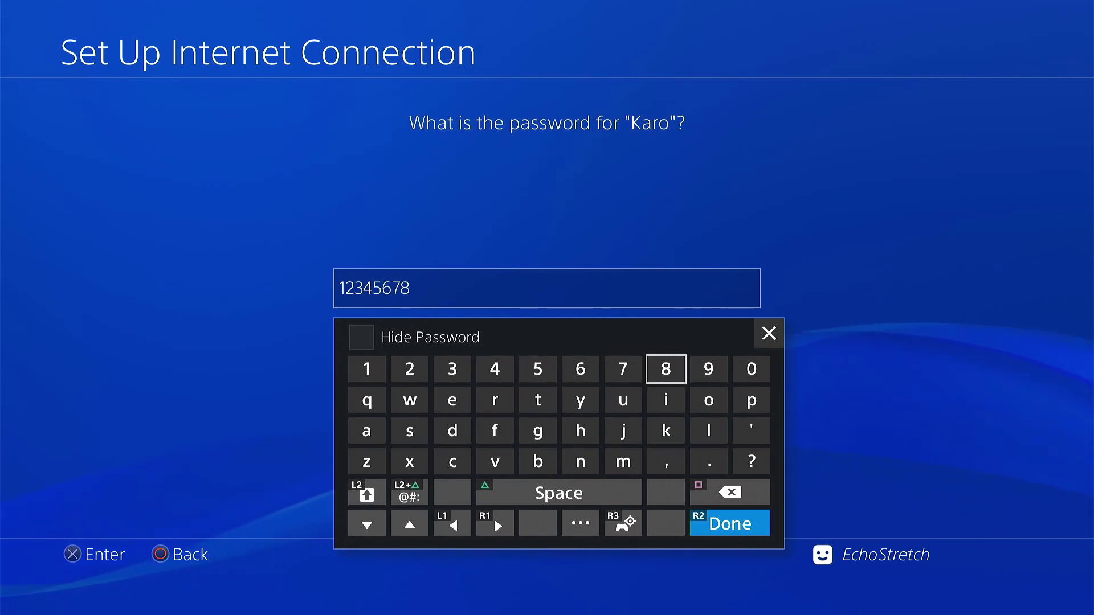
key("Return")
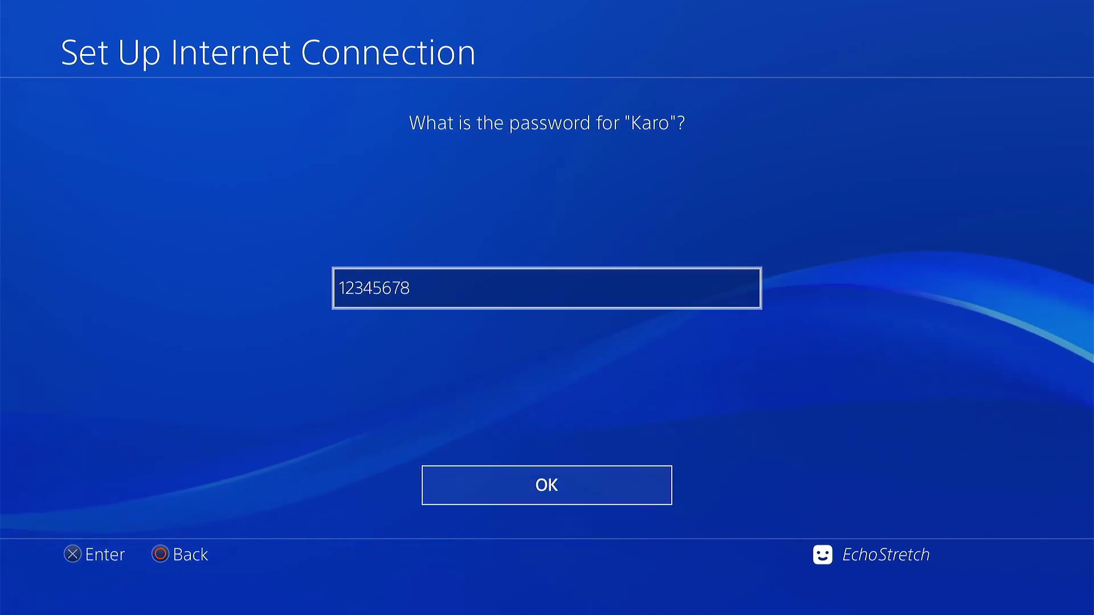
key("Return")
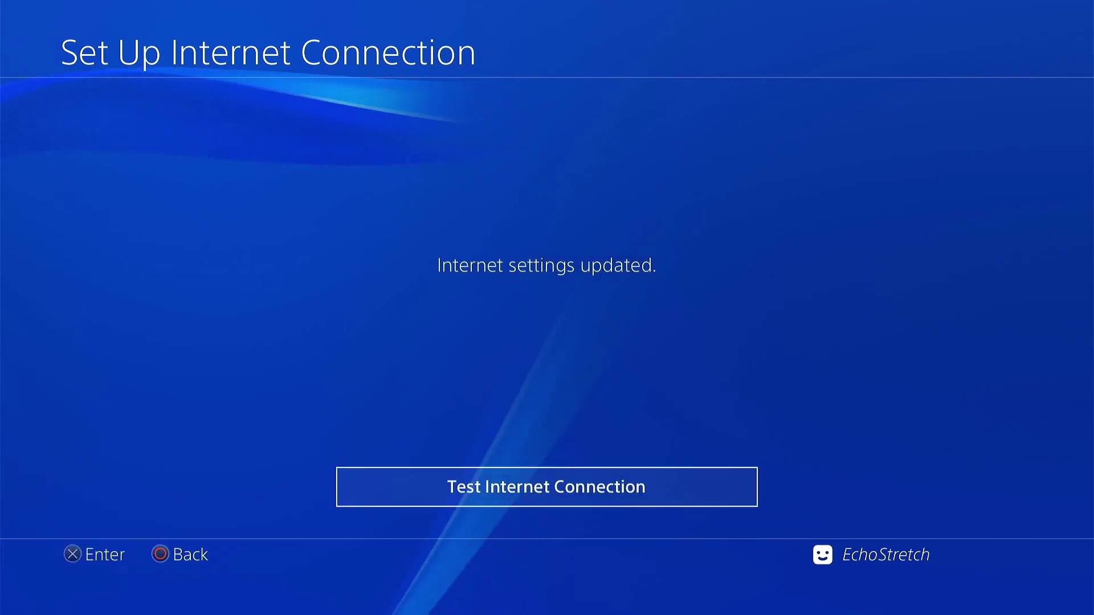
Leave Settings for the home screen and launch the Internet Browser.
key("Escape")
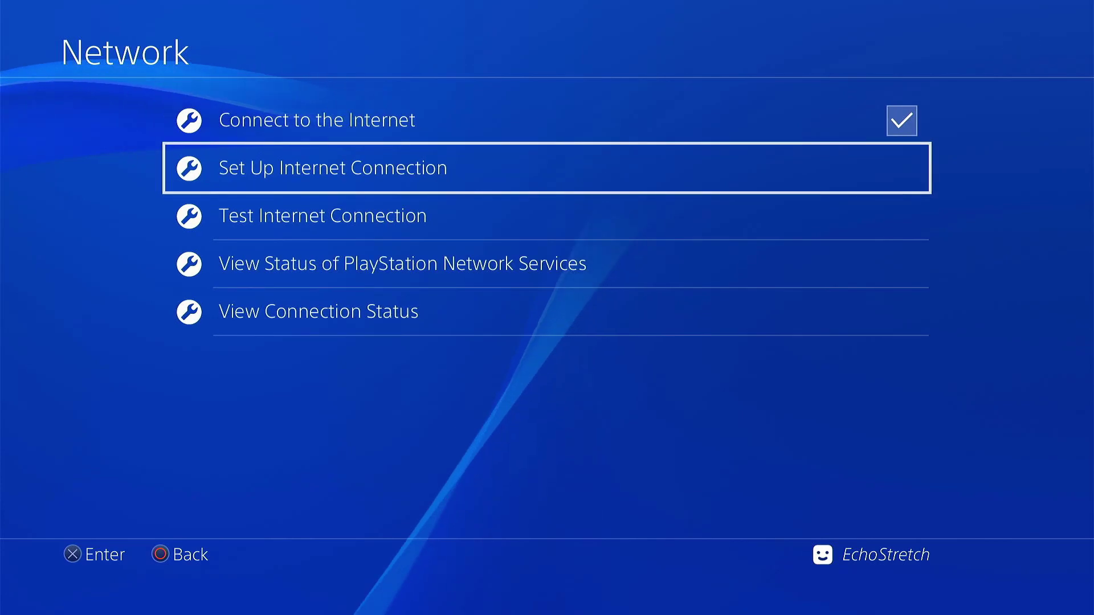
key("Escape")
key("Up")
key("Up")
key("Up")
key("Up")
key("Up")
key("Up")
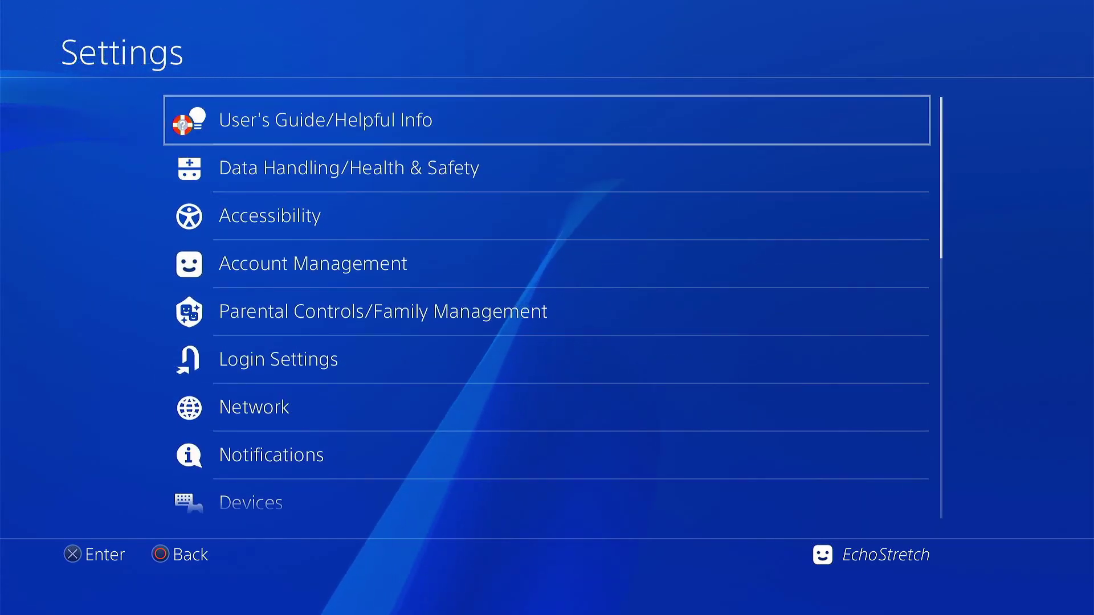
key("Return")
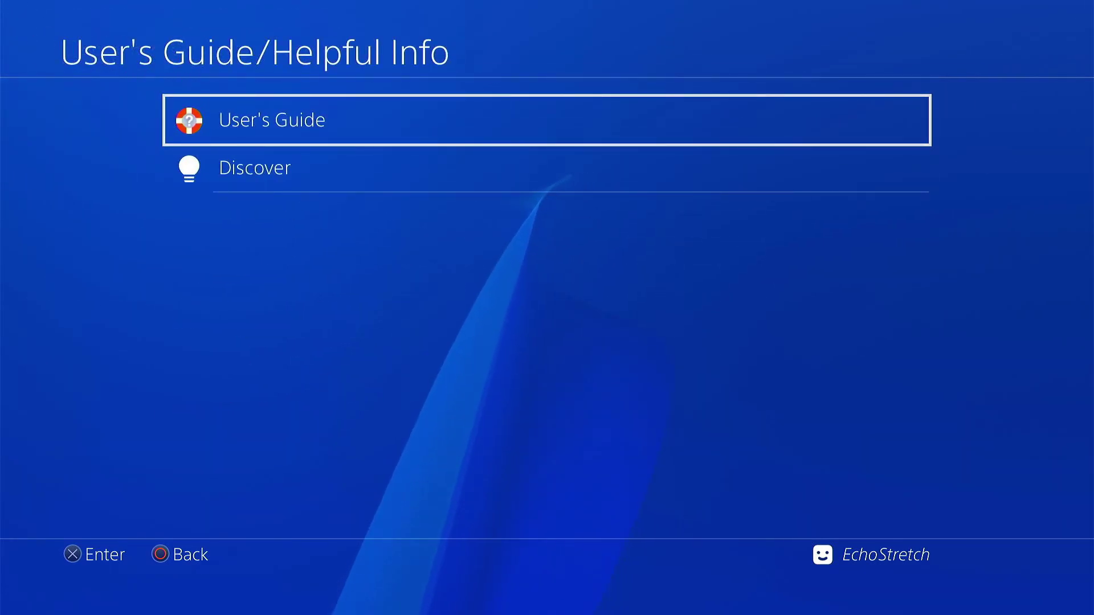
key("Escape")
key("Escape")
key("Down")
key("Right")
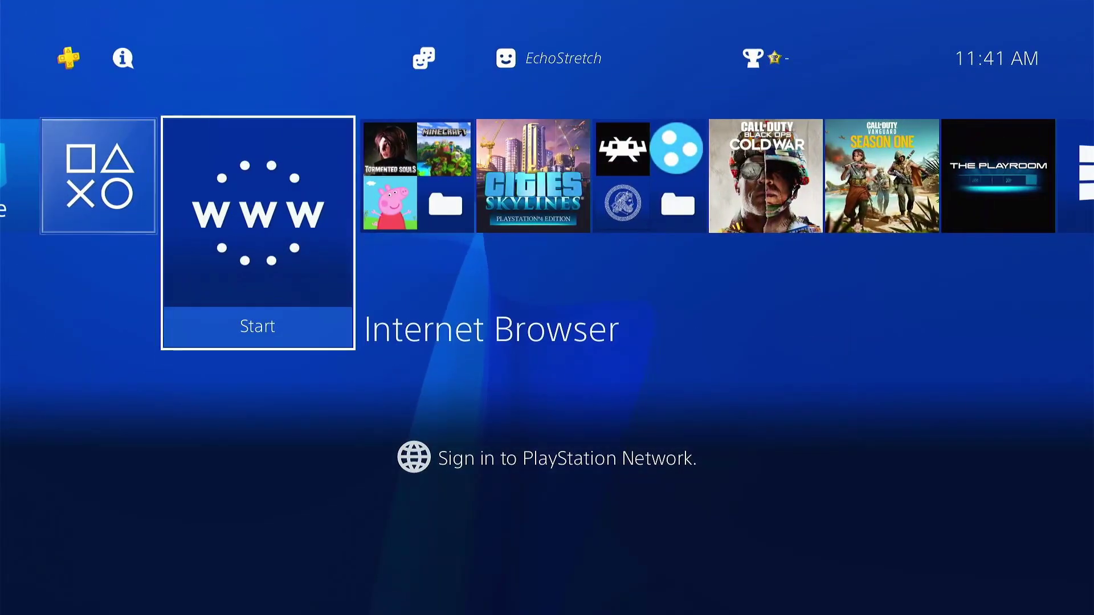
key("Return")
Close the blank browser window and check the Browsing History, which is empty.
key("Menu")
key("Up")
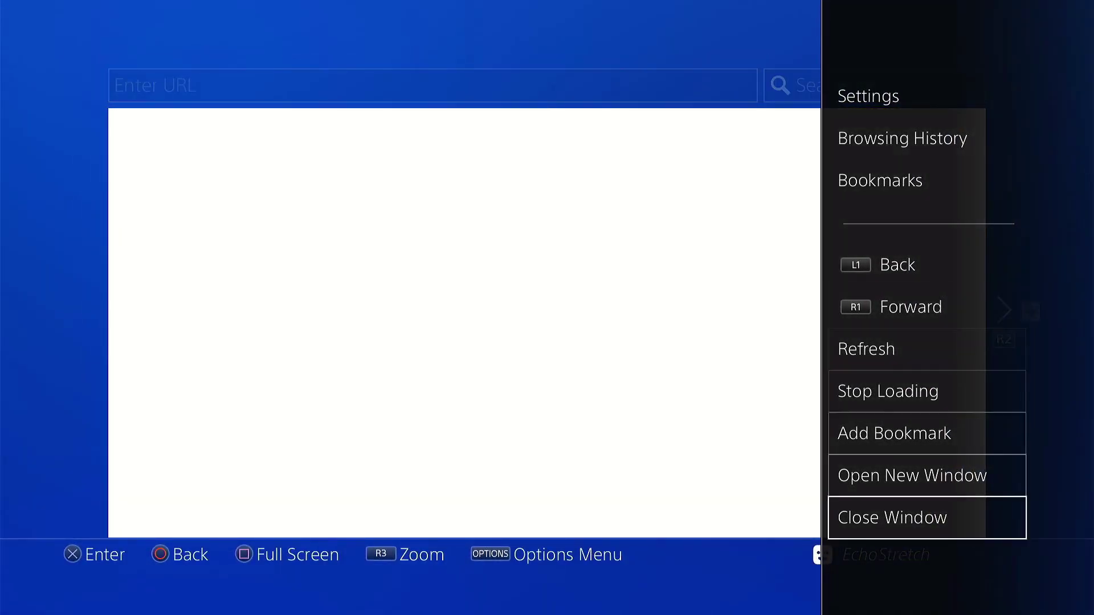
key("Return")
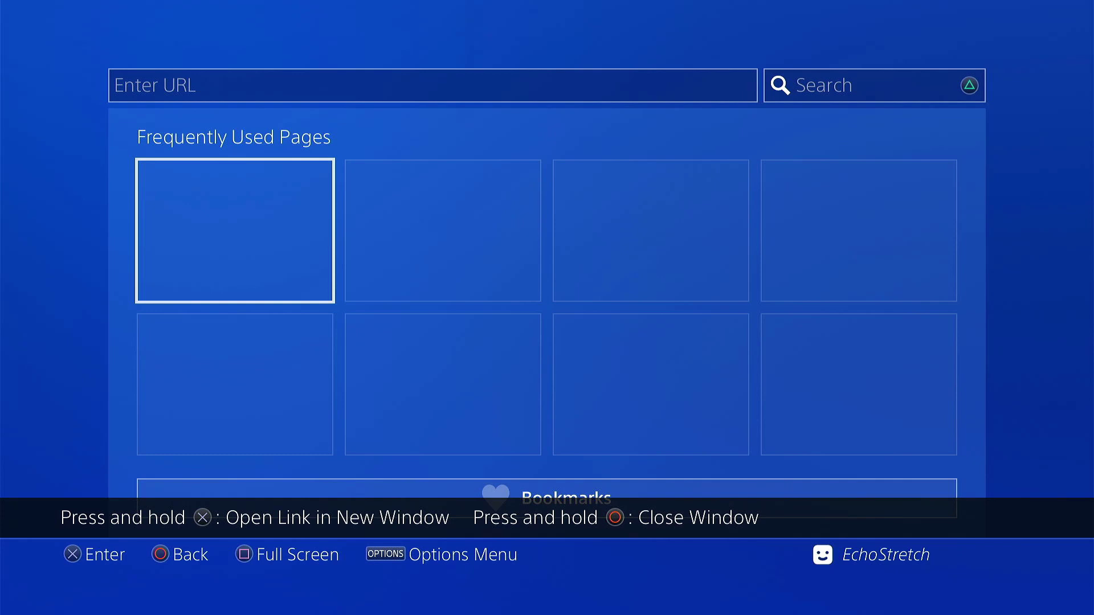
key("Menu")
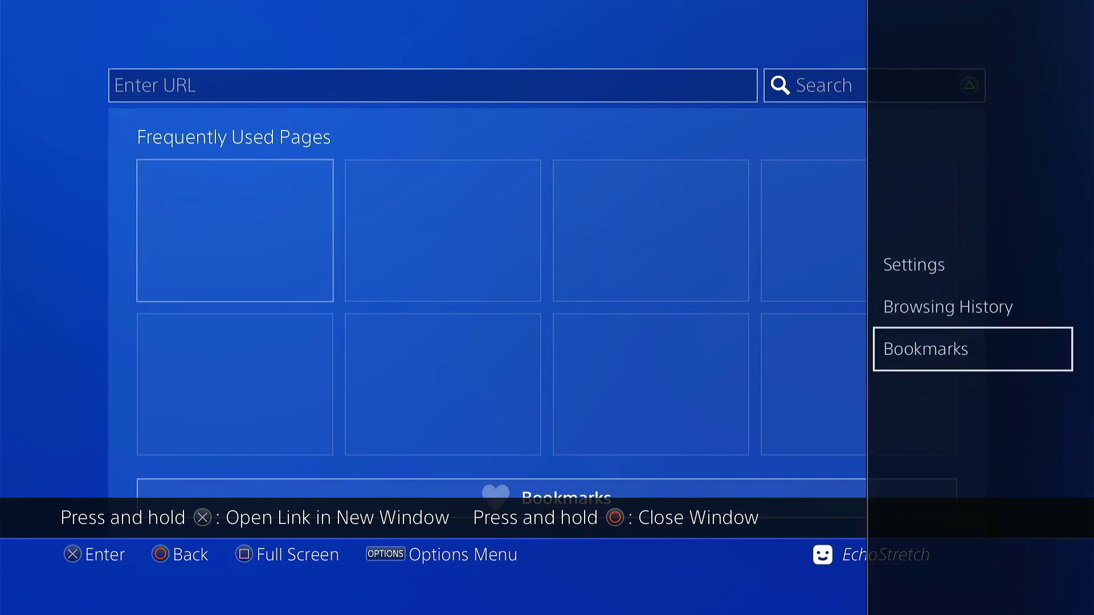
key("Up")
key("Return")
key("Escape")
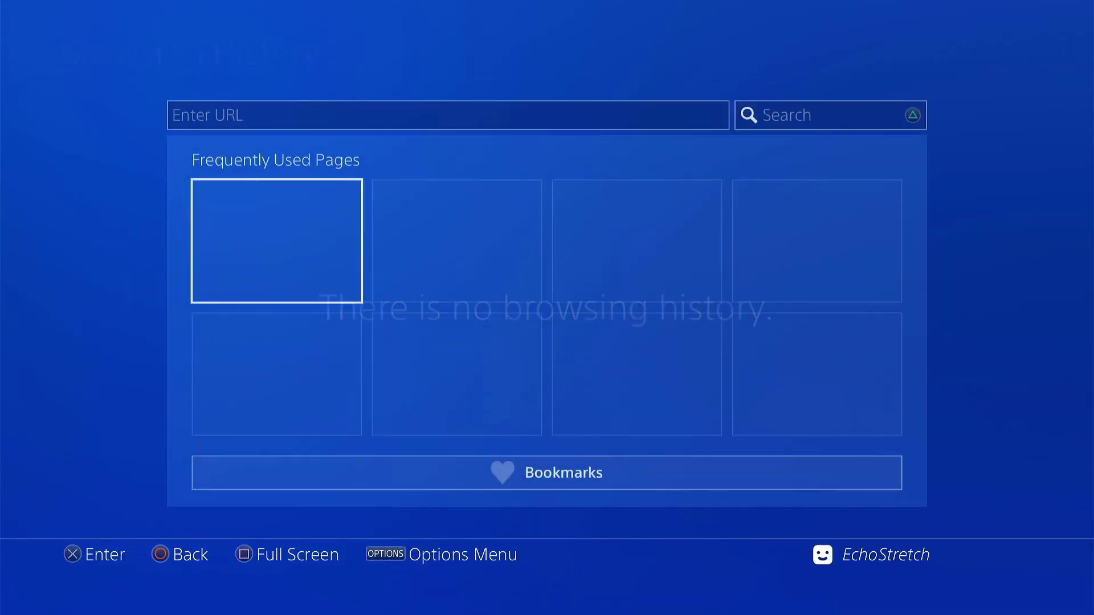
Delete the browser's cookies in its Settings and relaunch the Internet Browser.
key("Menu")
key("Up")
key("Return")
key("Down")
key("Down")
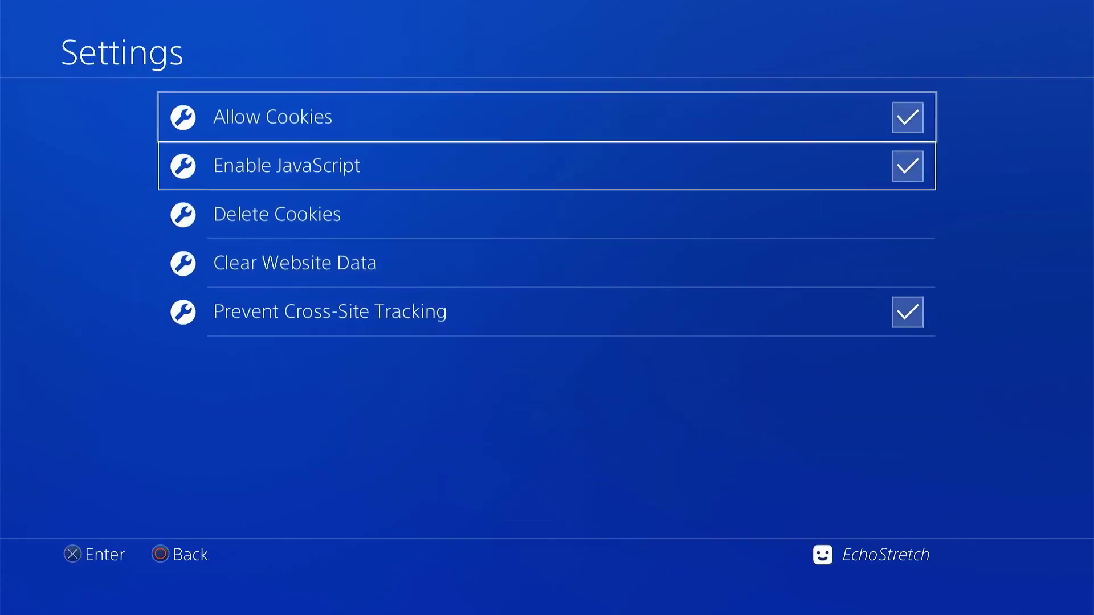
key("Return")
key("Return")
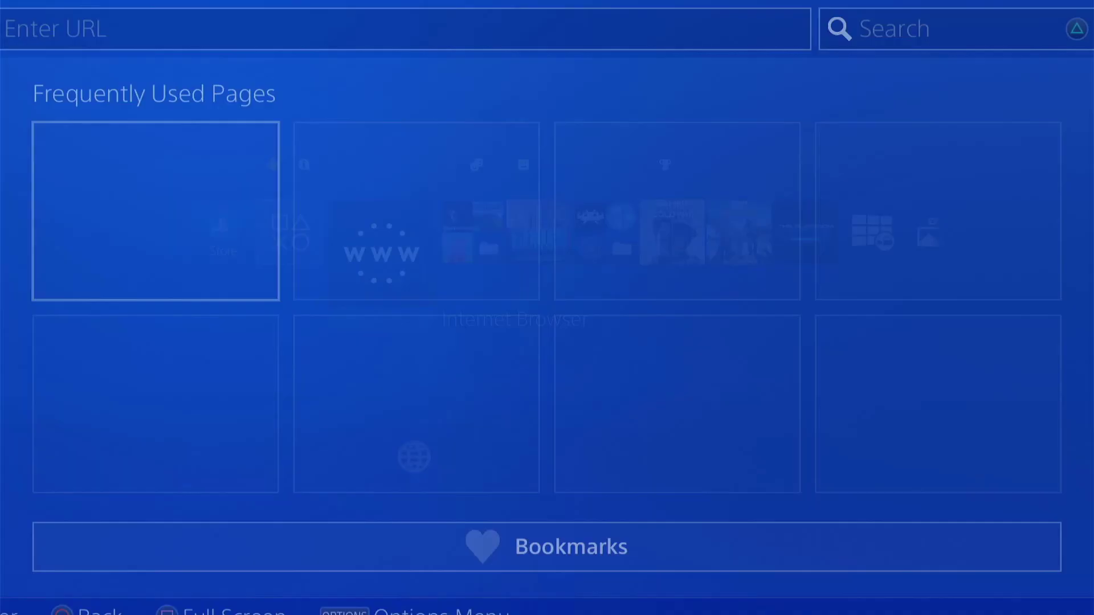
key("Return")
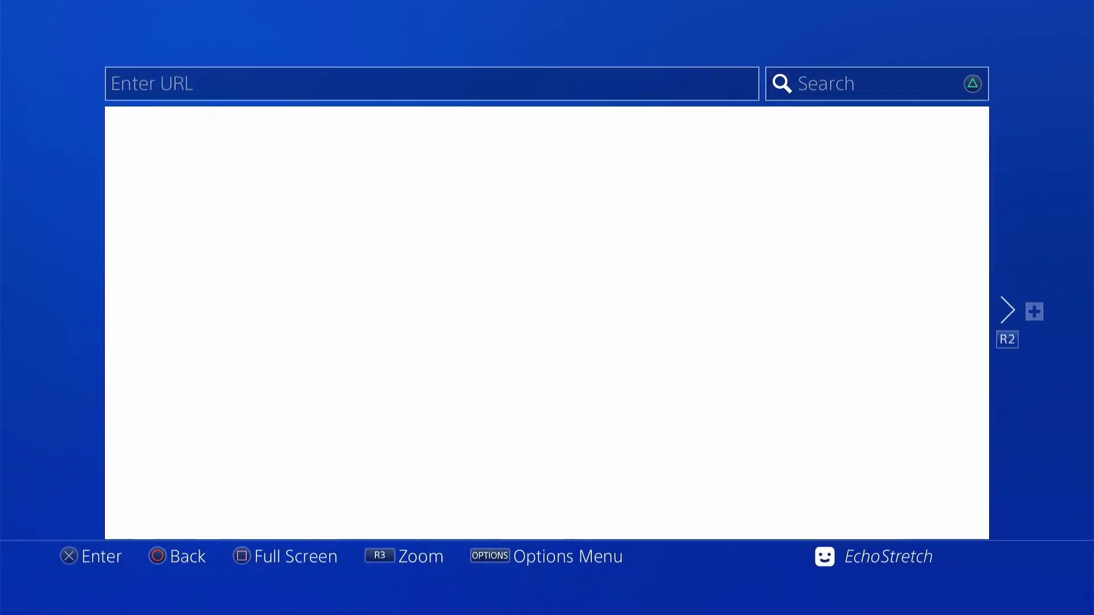
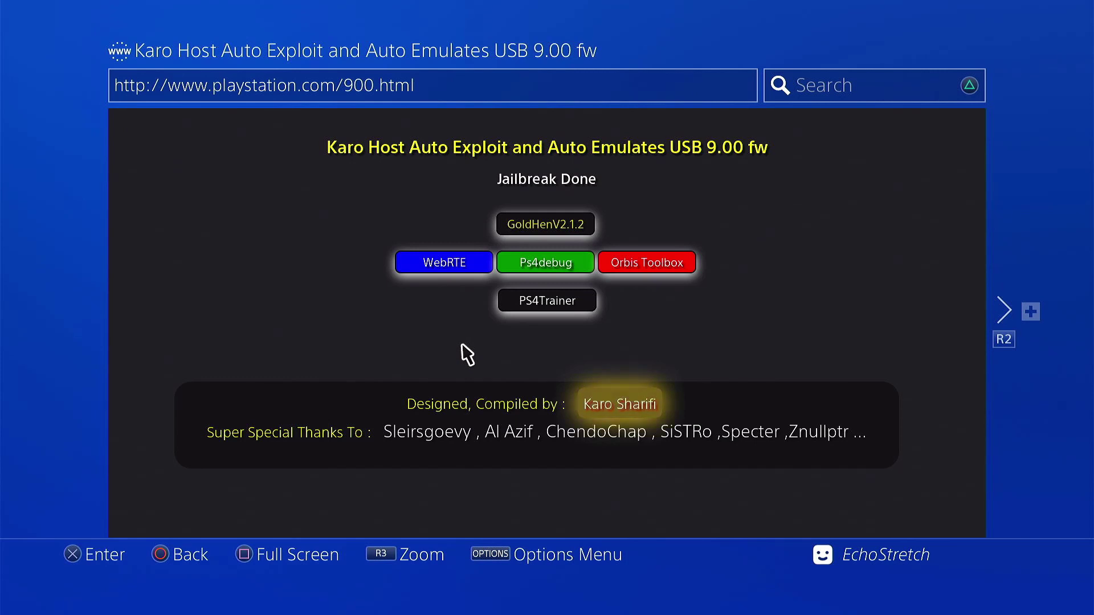
Launch the GoldHen v2.1.2 payload from the Karo Host 9.00 exploit page.
left_click(571, 223)
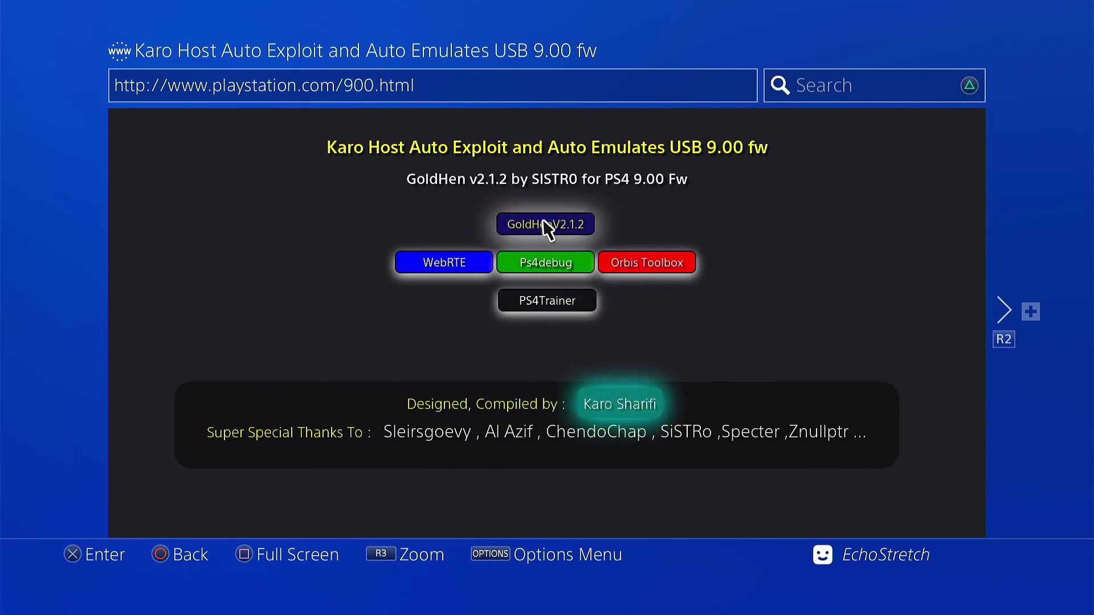
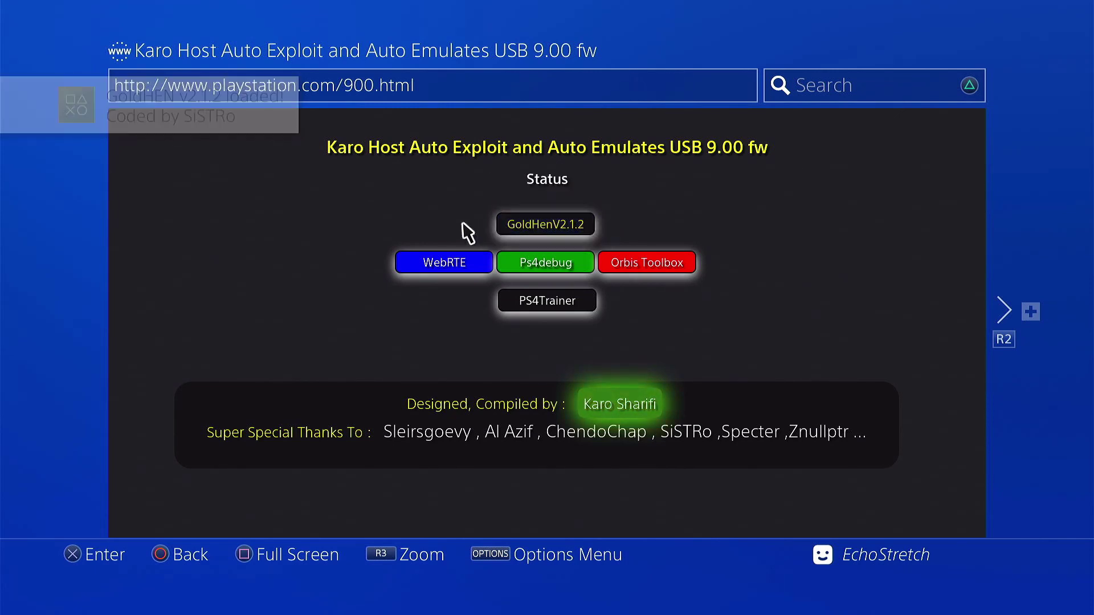
Run the Orbis Toolbox payload from the Karo Host page until it reports 'Orbis-Toolbox Loaded'.
left_click(670, 260)
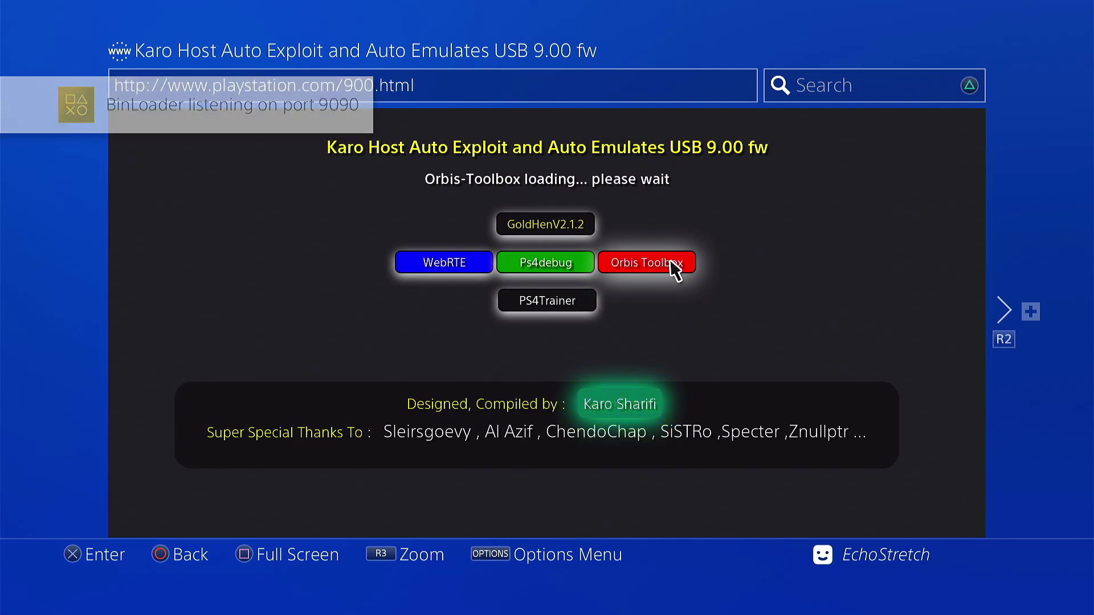
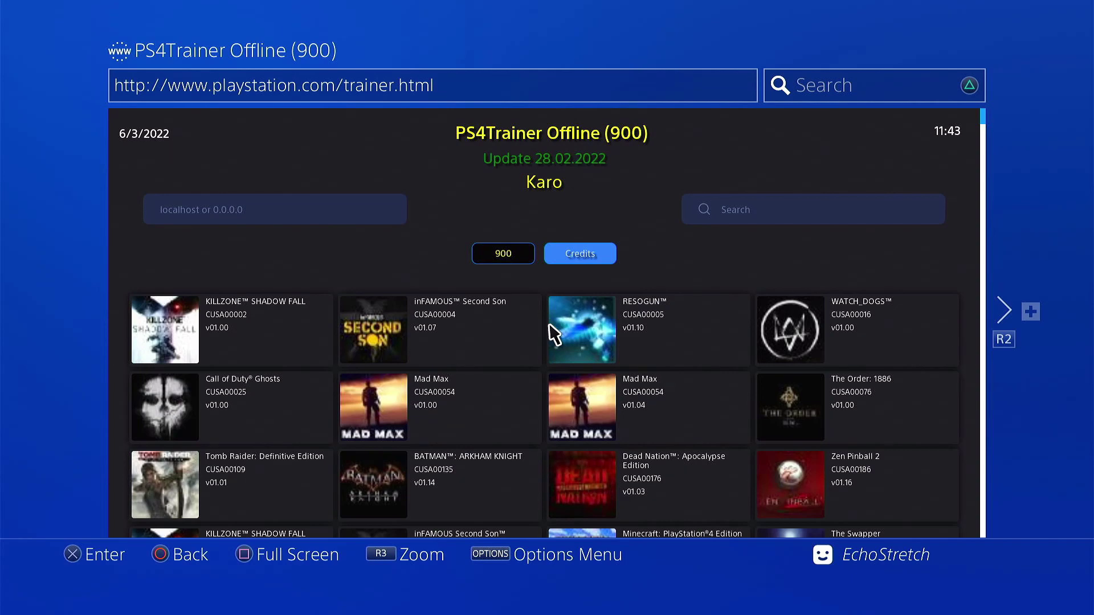
Scroll the game cheat grid down until the Uncharted 4 and Saints Row rows show.
scroll(760, 366, "down", 9)
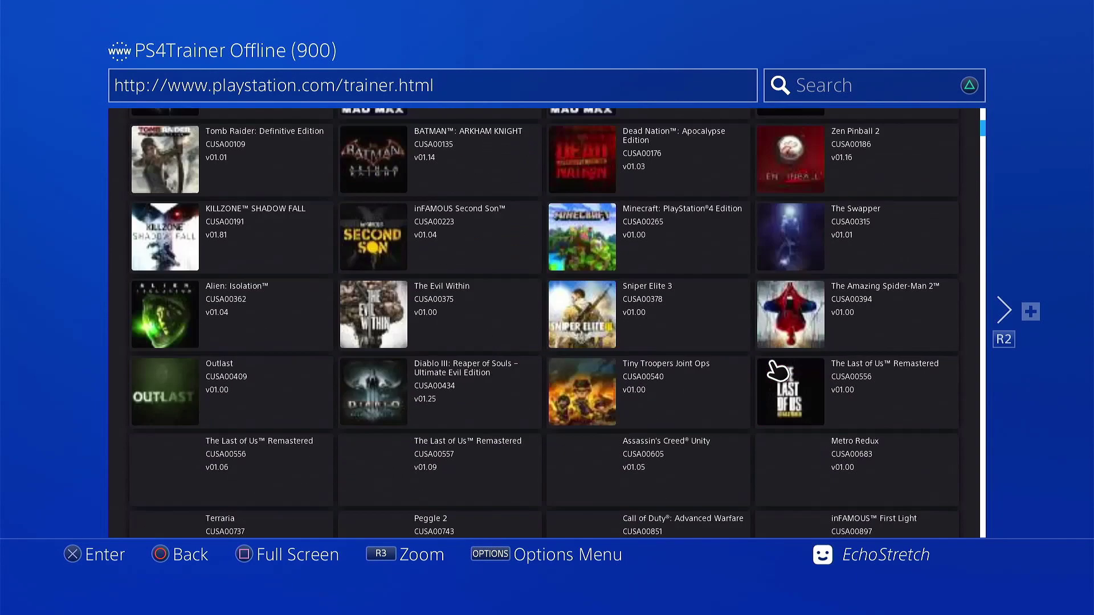